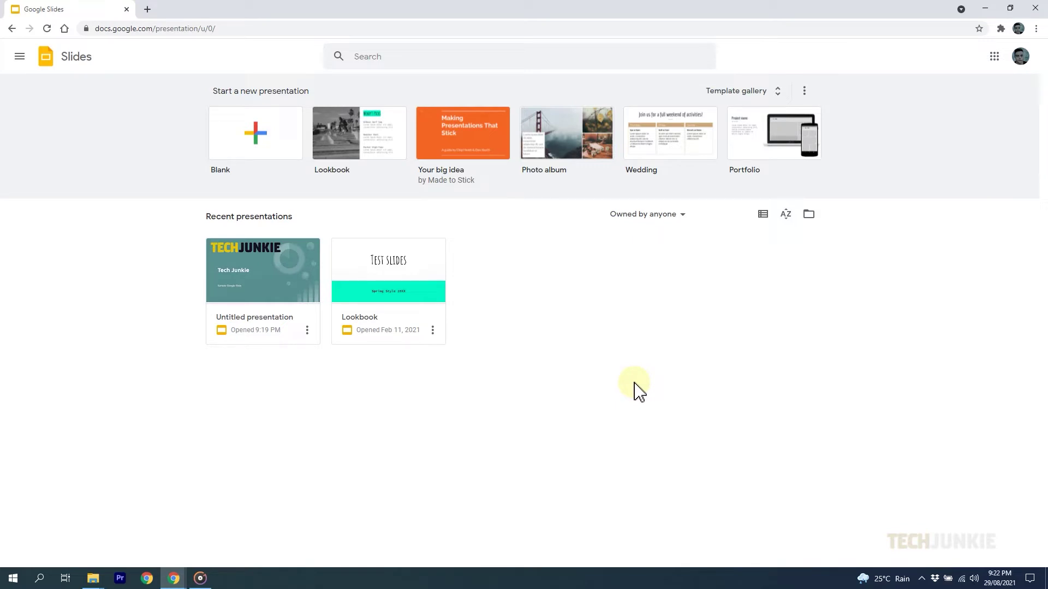
Open the Untitled presentation and show the TECHJUNKIE logo's Format options Adjustments settings.
left_click(279, 287)
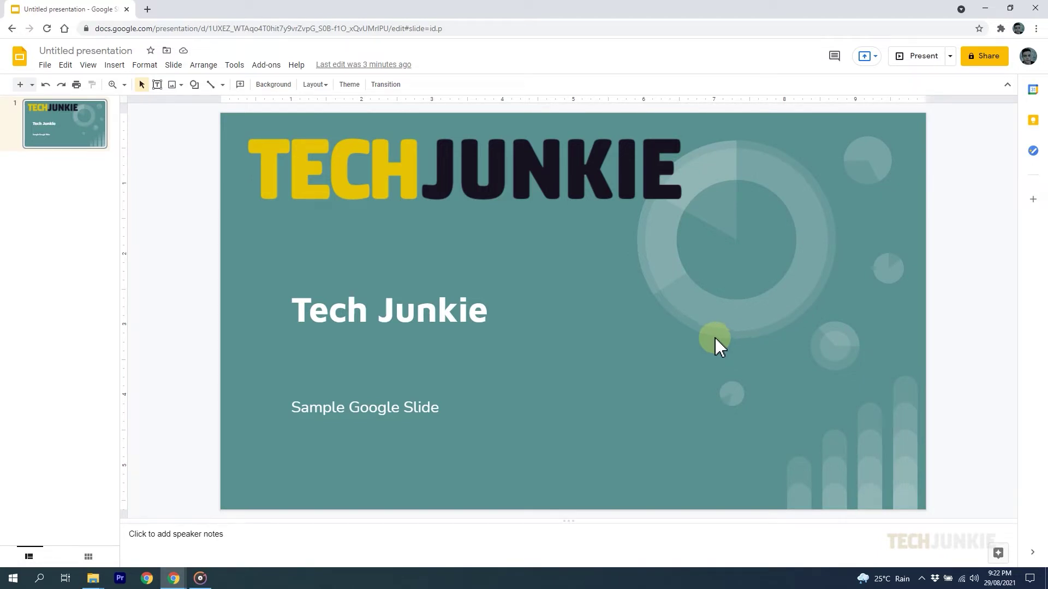
right_click(556, 180)
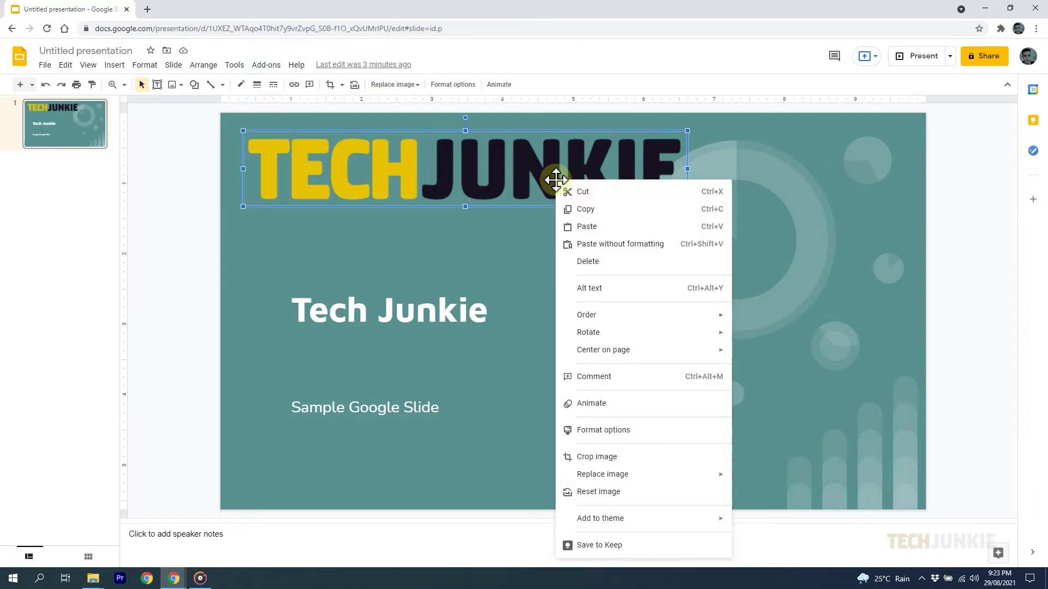
left_click(626, 431)
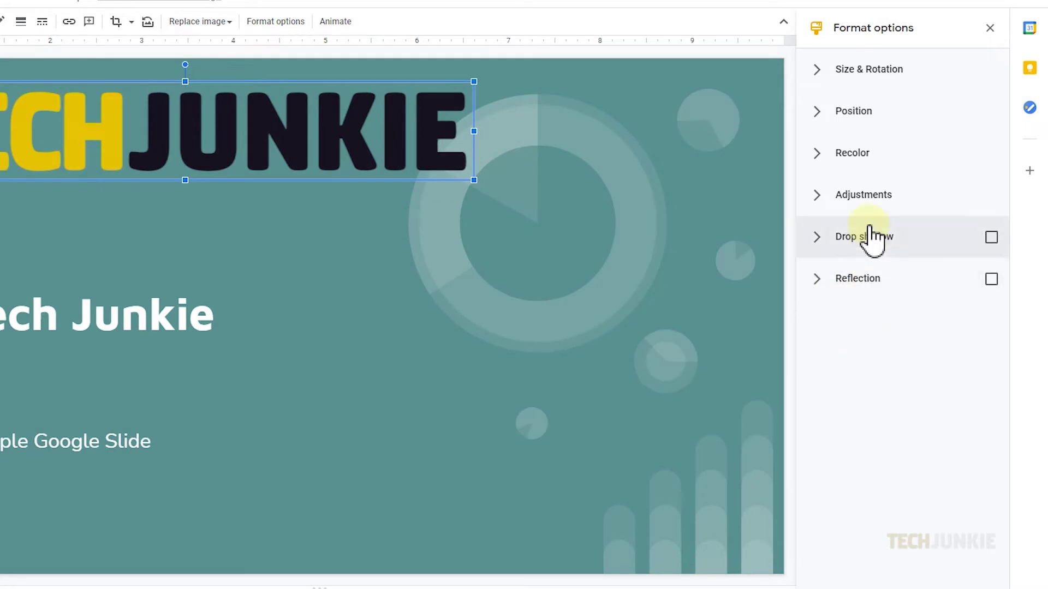
left_click(823, 195)
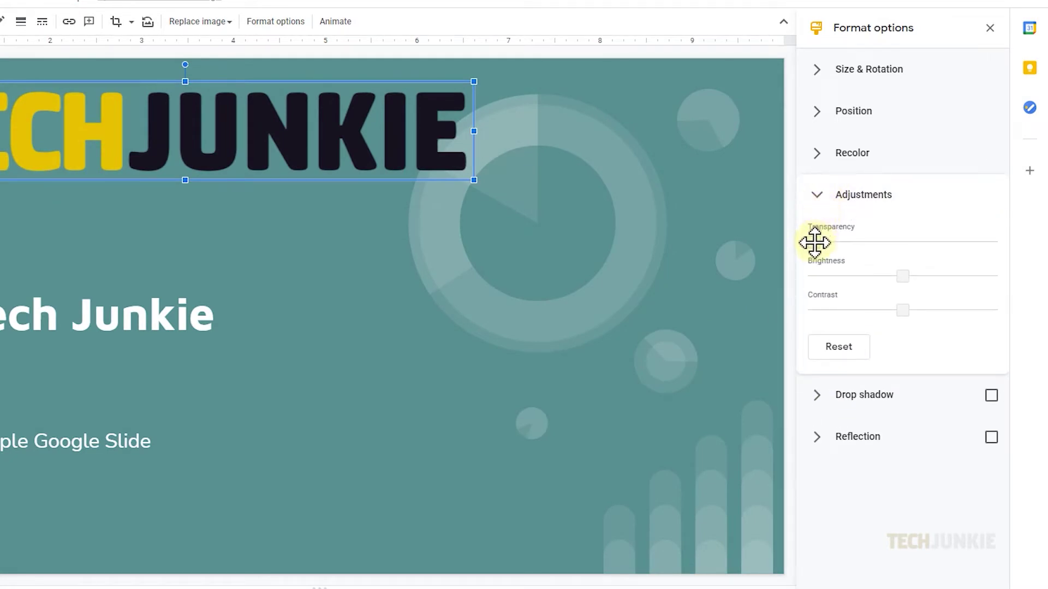
Raise the TECHJUNKIE logo's transparency, then deselect it to view the faded logo.
left_click_drag(821, 243, 907, 238)
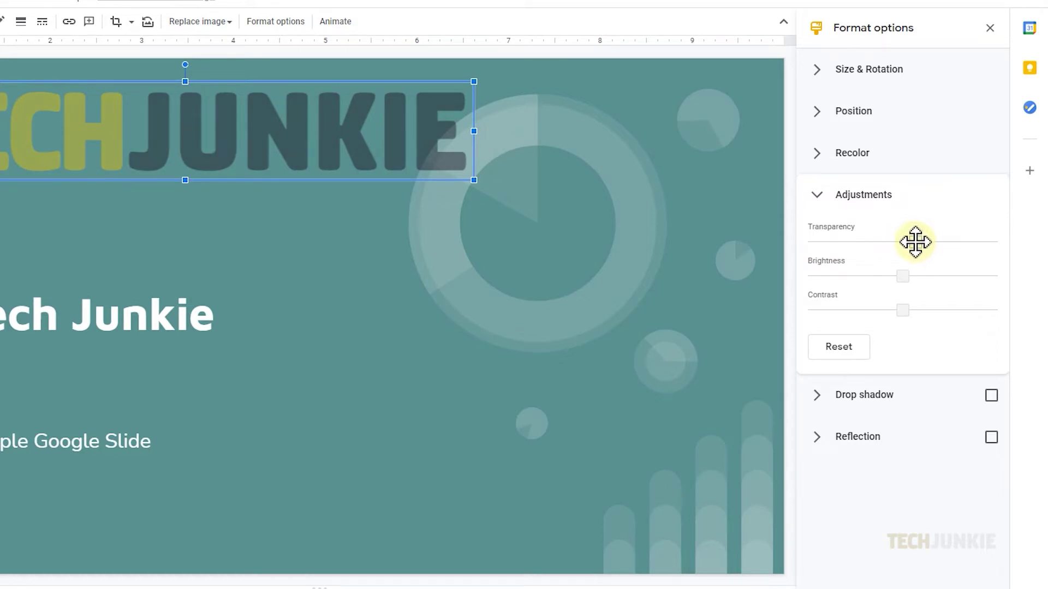
left_click_drag(918, 242, 915, 241)
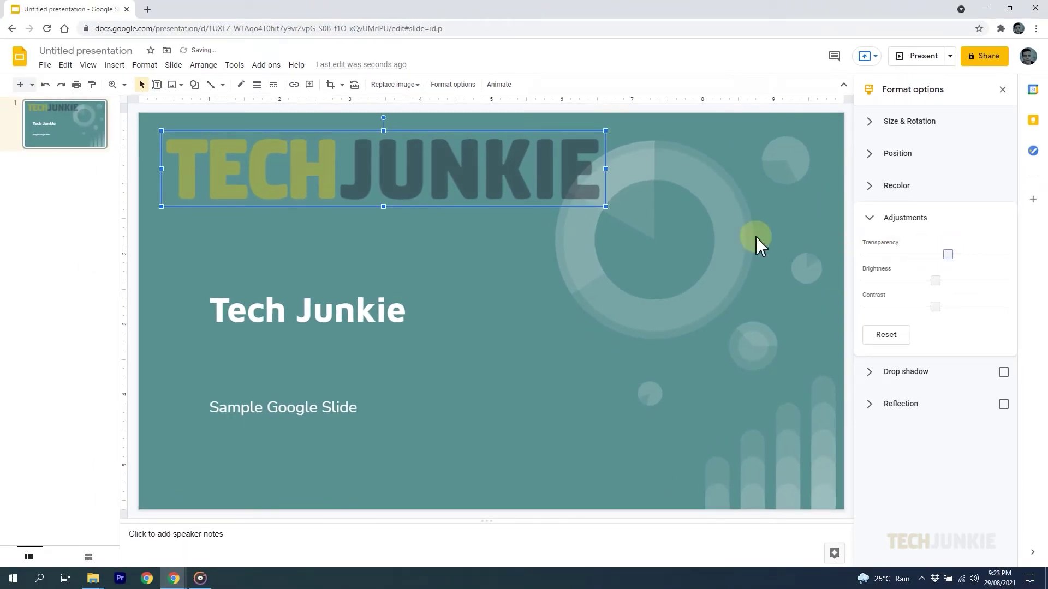
left_click(641, 230)
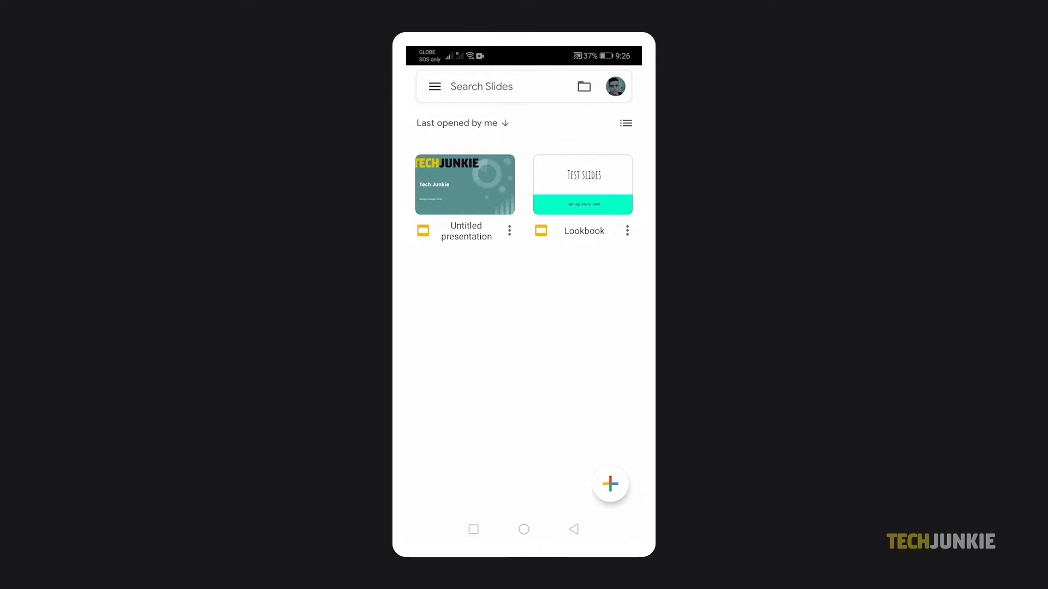
Open the Untitled presentation on Android and enter editing mode on its Tech Junkie title slide.
left_click(465, 197)
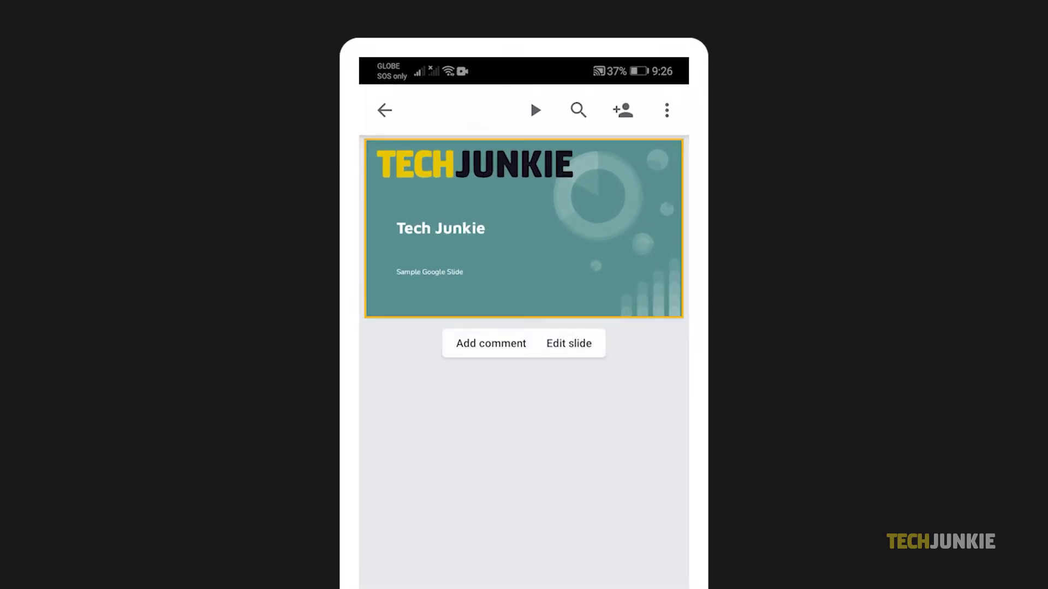
left_click(568, 344)
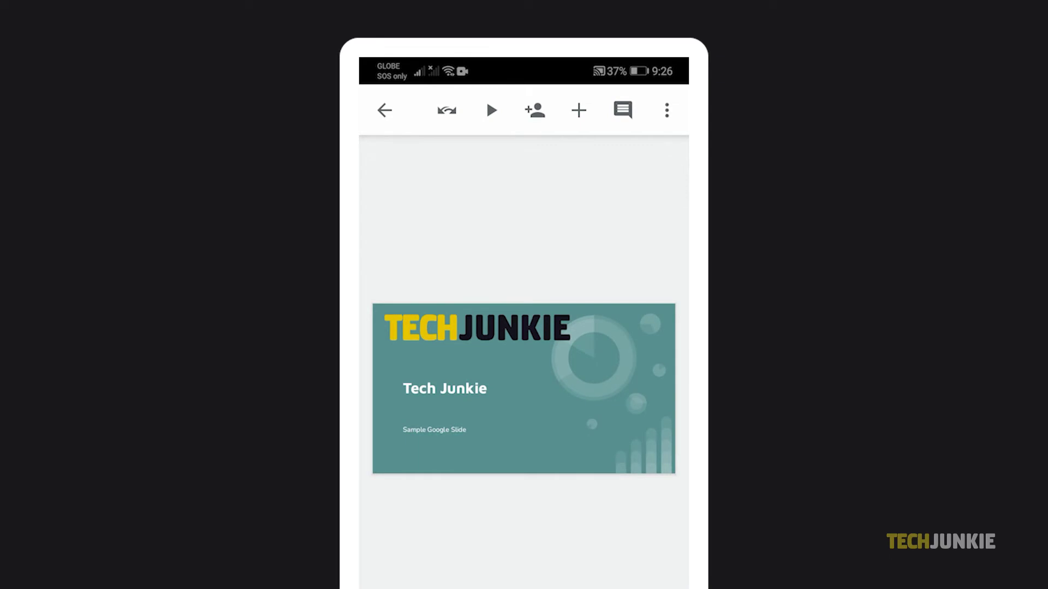
Select the TECHJUNKIE logo and set its Transparency adjustment to about 60%.
left_click(477, 327)
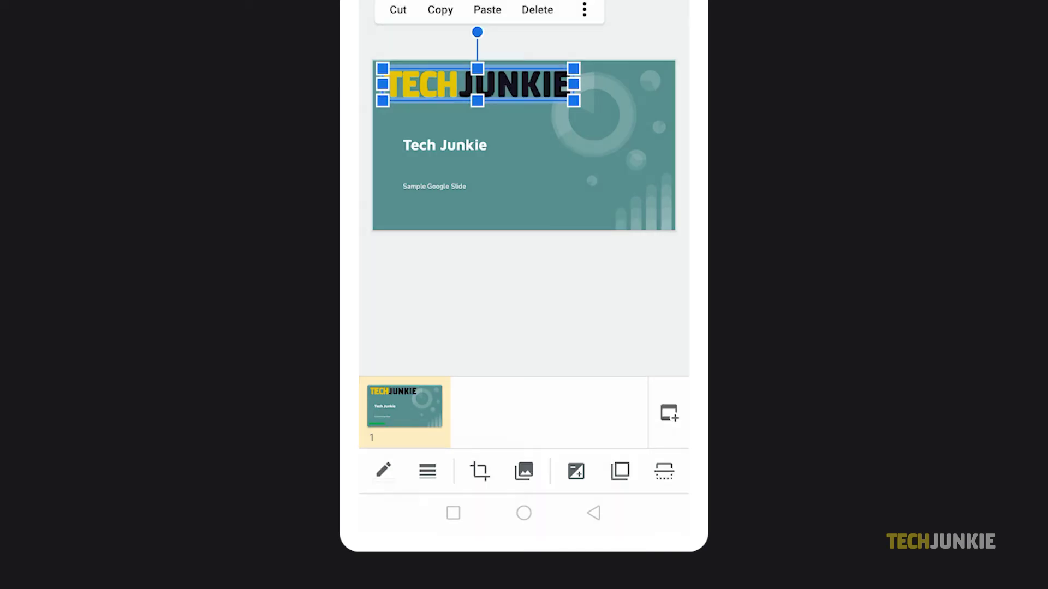
left_click(576, 470)
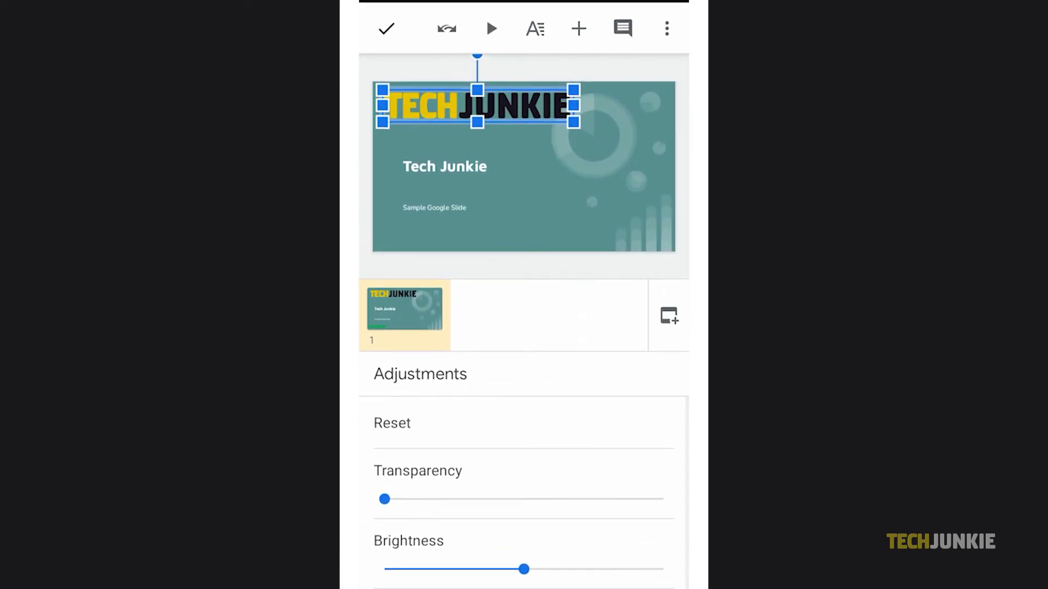
left_click_drag(385, 500, 552, 499)
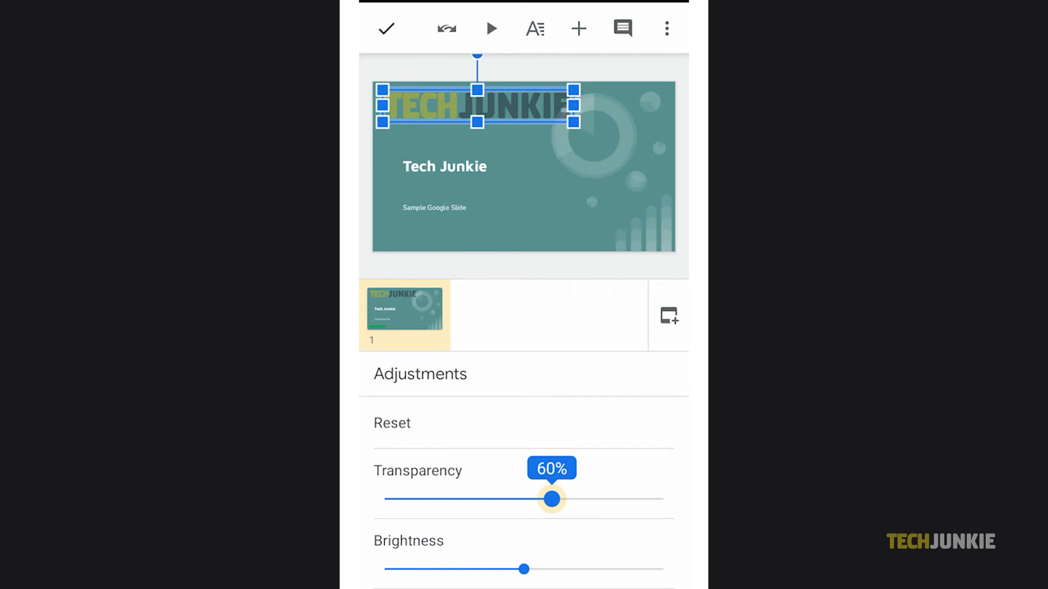
left_click_drag(552, 500, 551, 499)
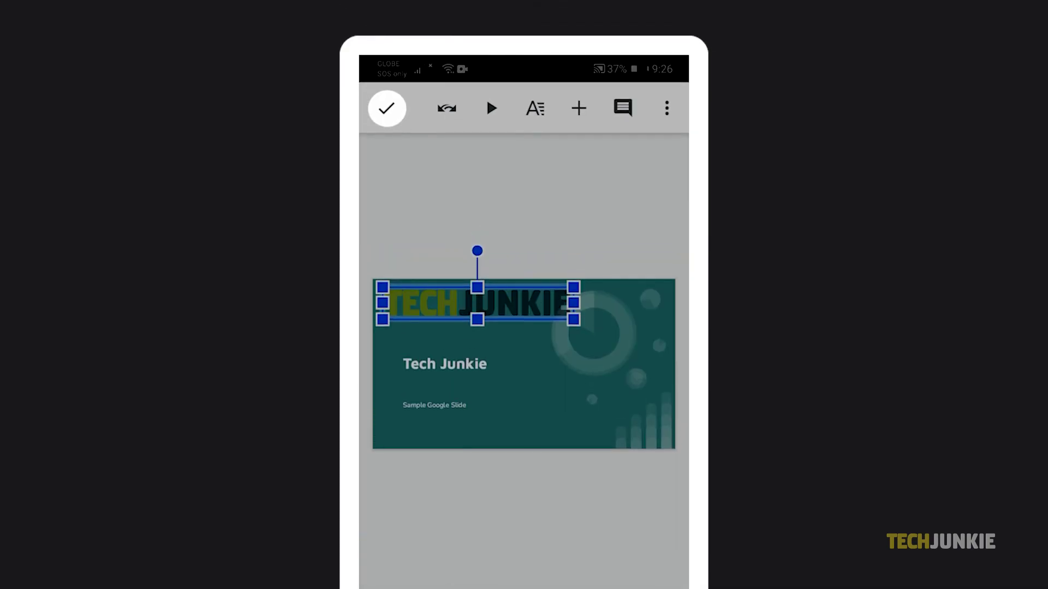
Exit edit mode, leaving the TECHJUNKIE logo at about 60% transparency.
left_click(386, 108)
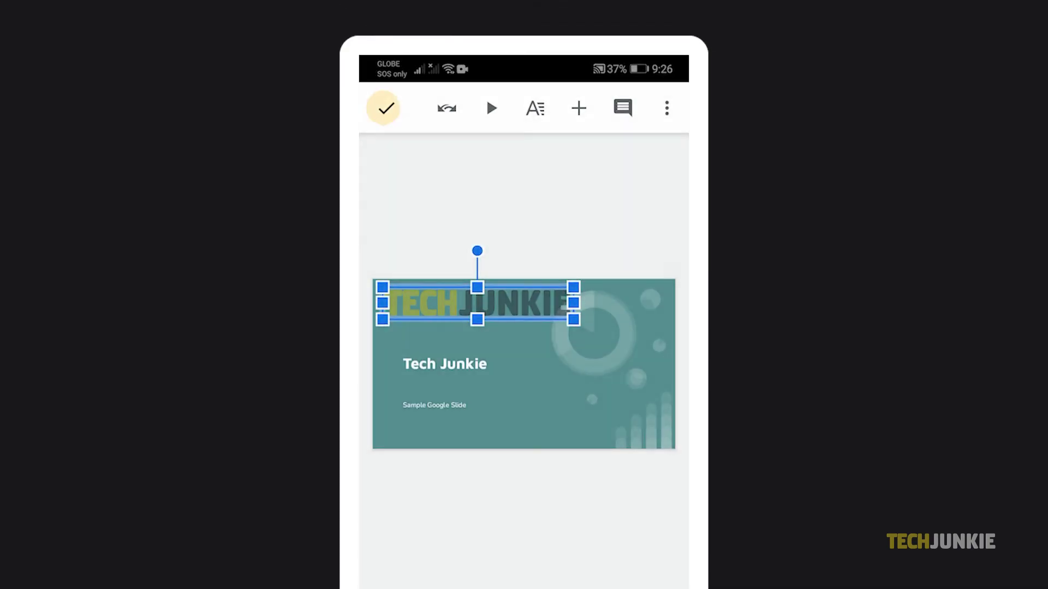